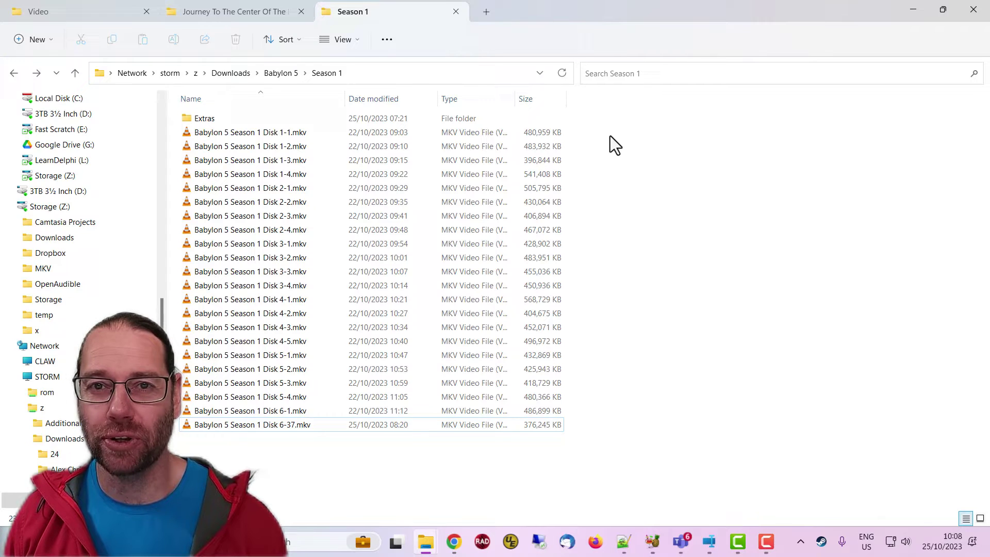
Select all 22 Babylon 5 Season 1 episode files and open their context menu.
click(259, 137)
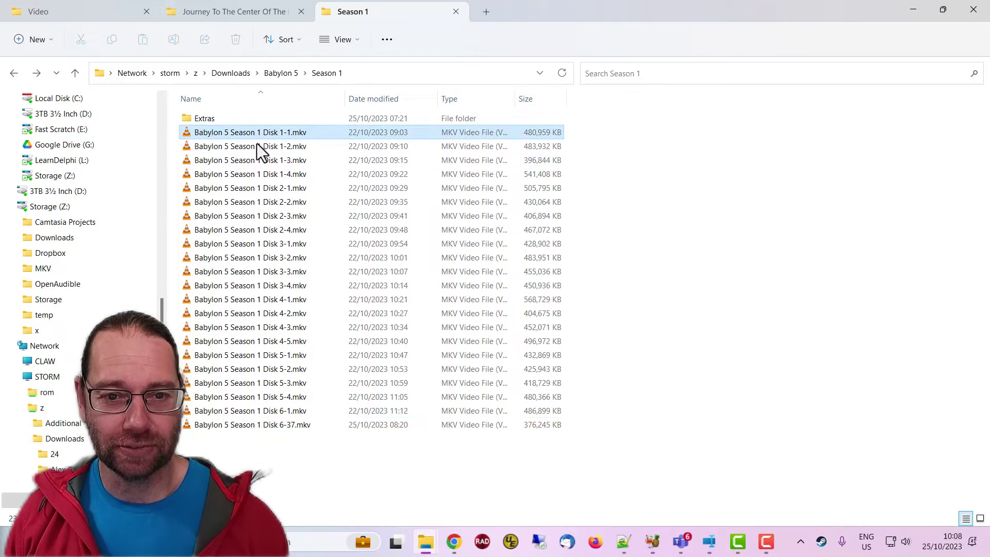
shift+click(261, 426)
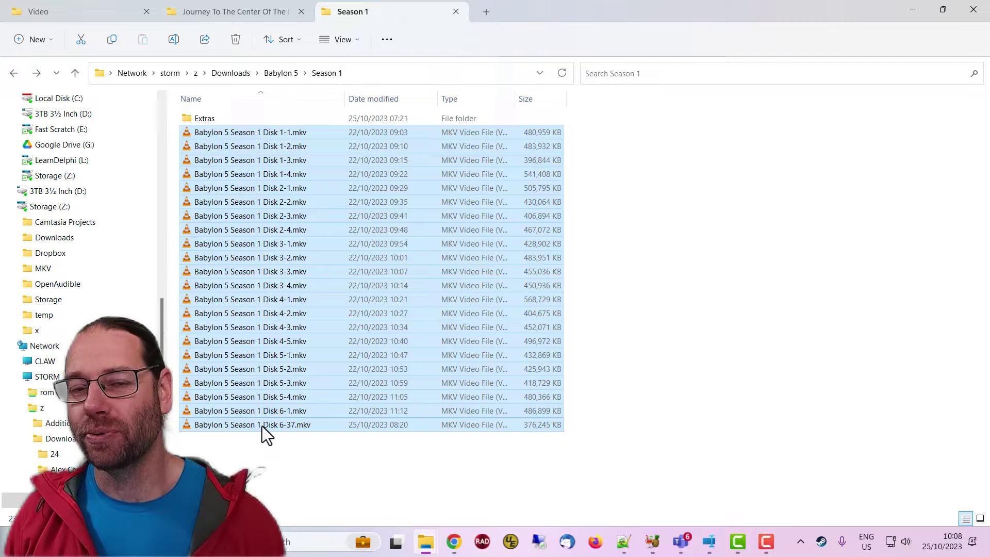
right_click(283, 255)
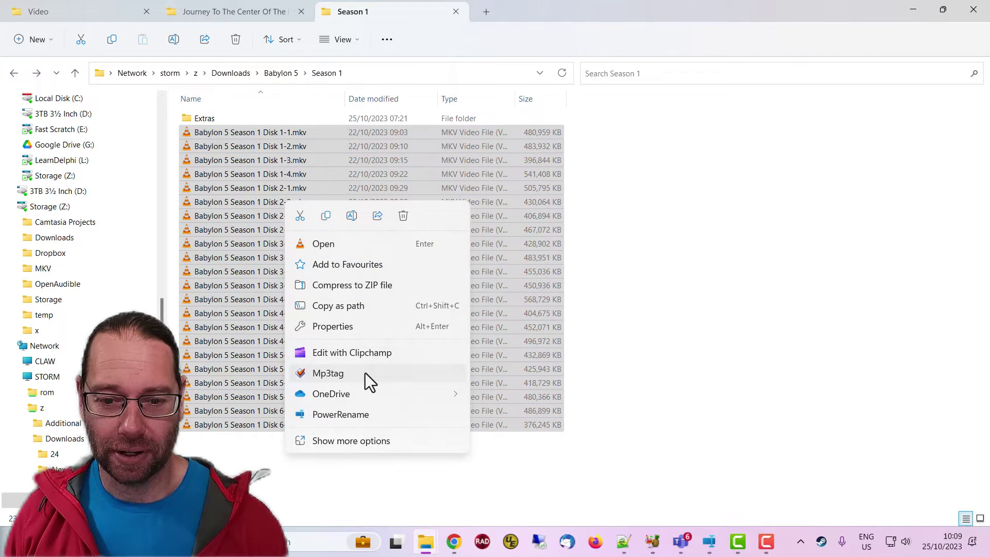
Load the 22 episodes into PowerRename and search for 'Season 1 Disk 1'.
click(362, 417)
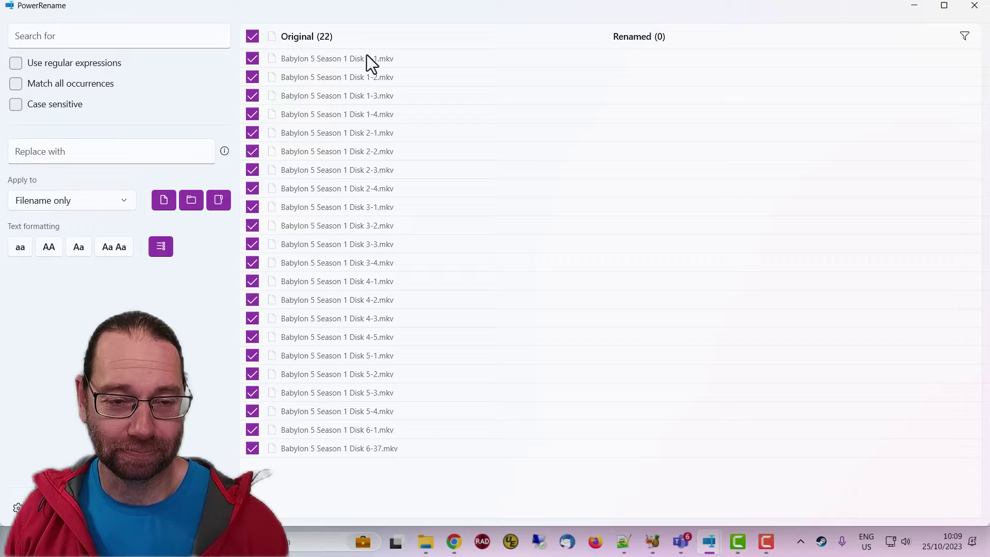
click(55, 36)
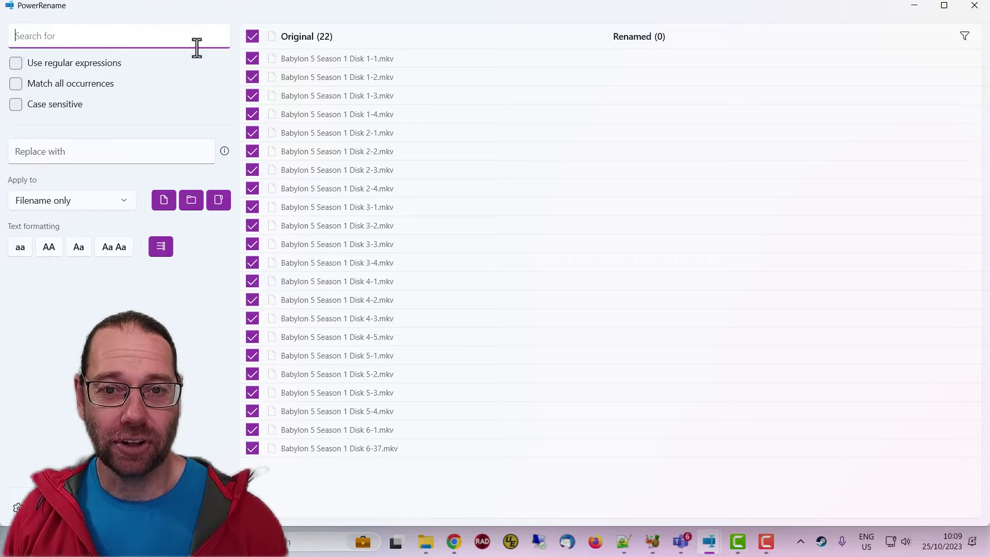
text(Se)
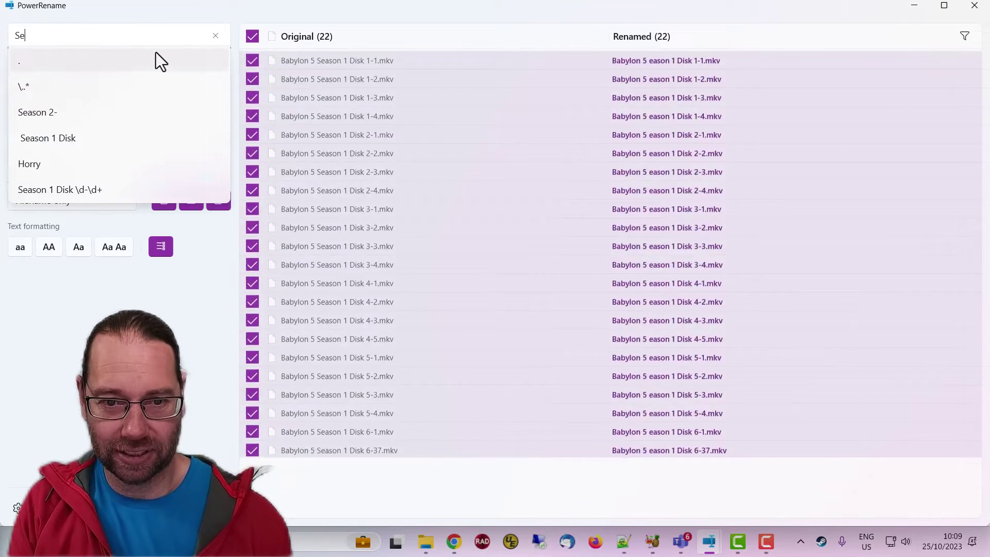
text(ason 1 )
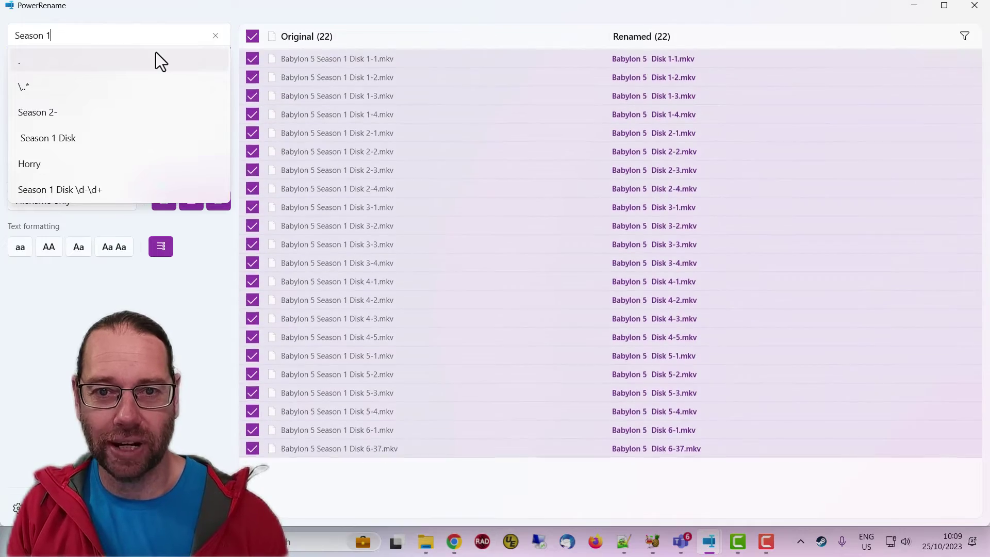
text(Disk 1)
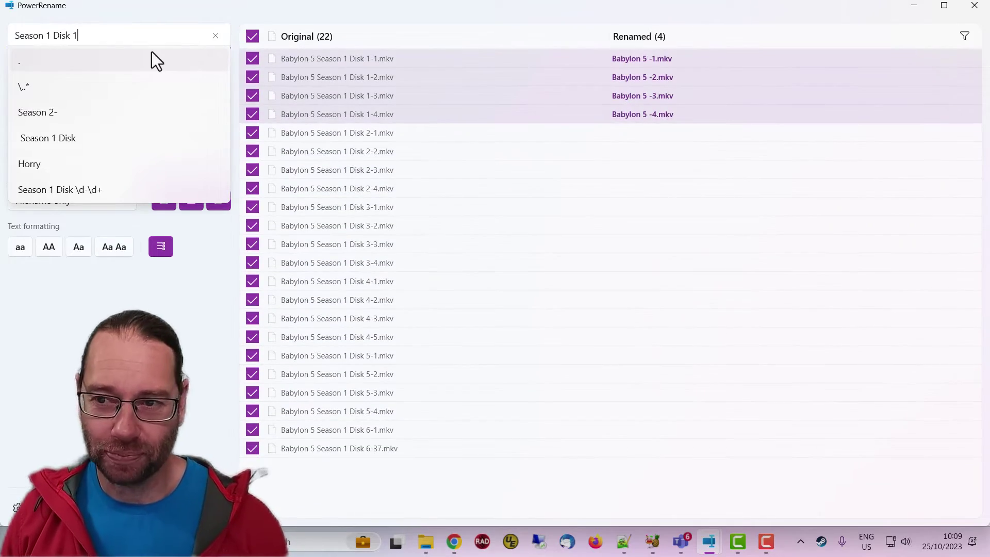
click(89, 290)
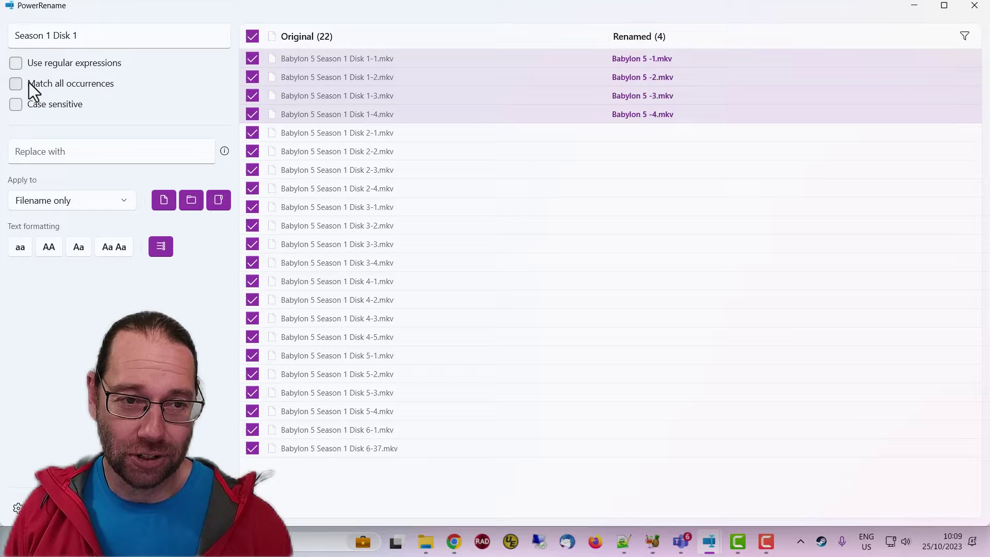
Enable regular expressions and change the search to 'Season 1 Disk \d-\d'.
click(16, 64)
click(107, 40)
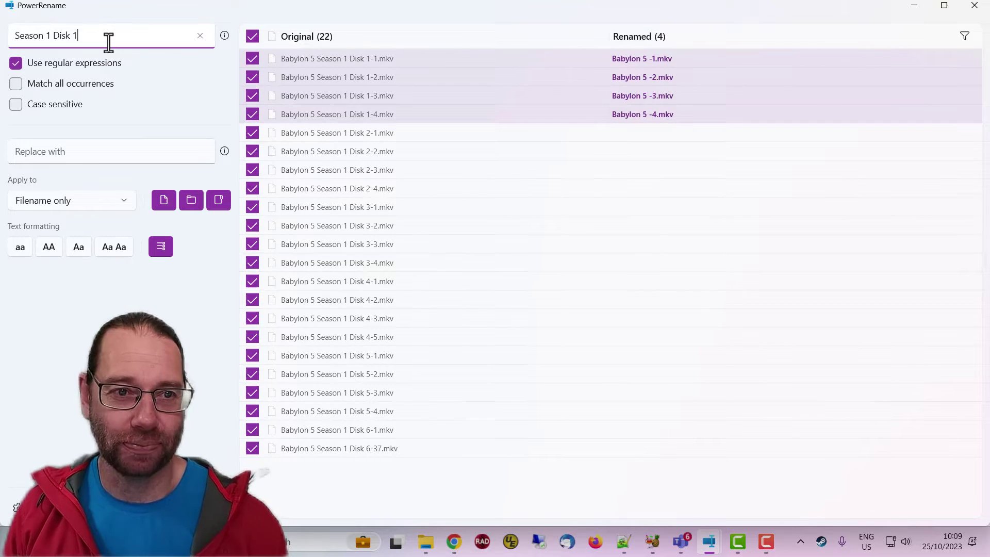
key(BackSpace)
text(\d)
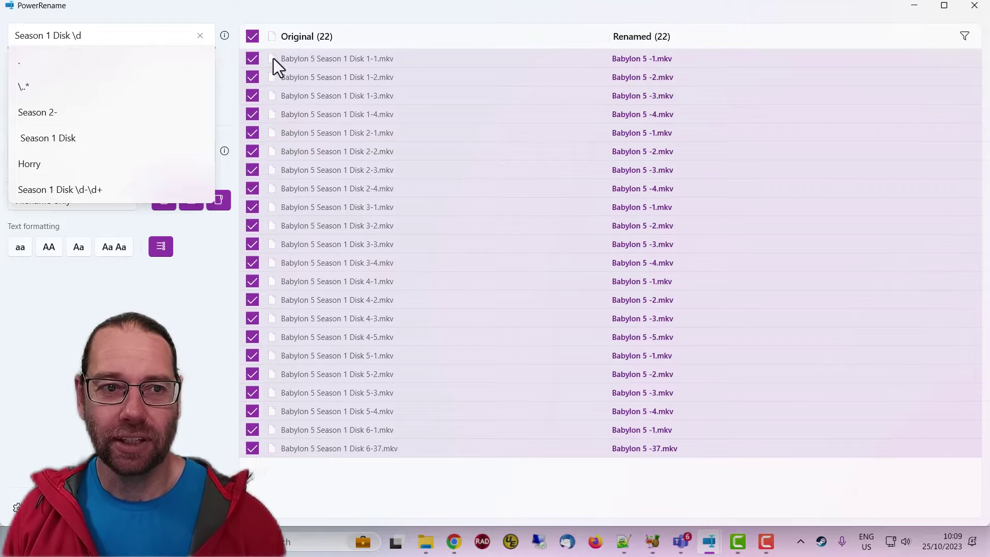
click(609, 61)
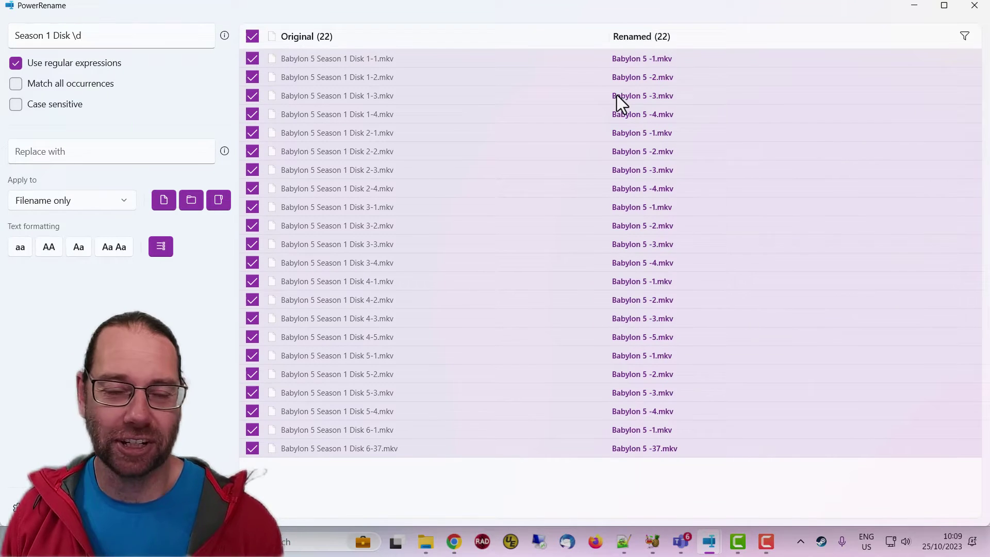
click(113, 43)
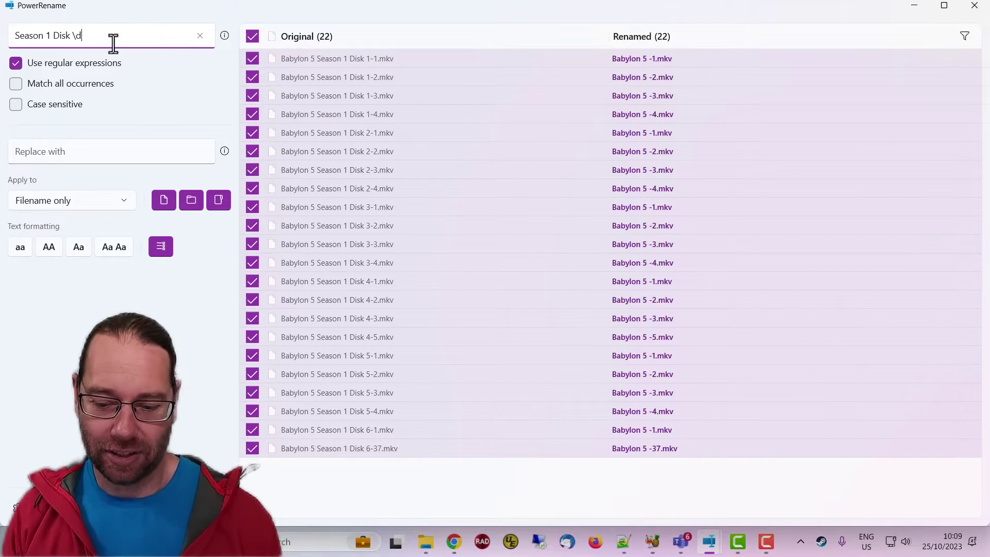
text(-)
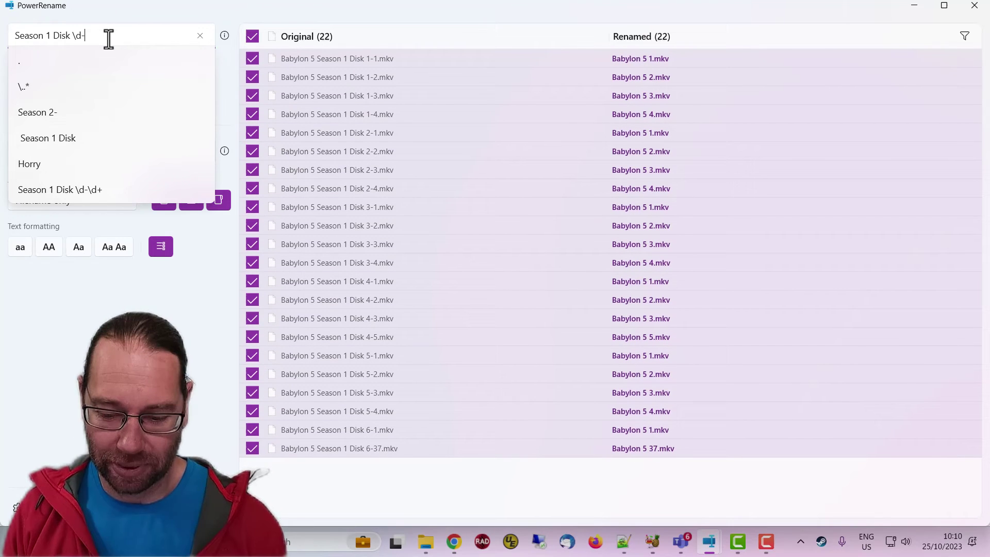
text(\d)
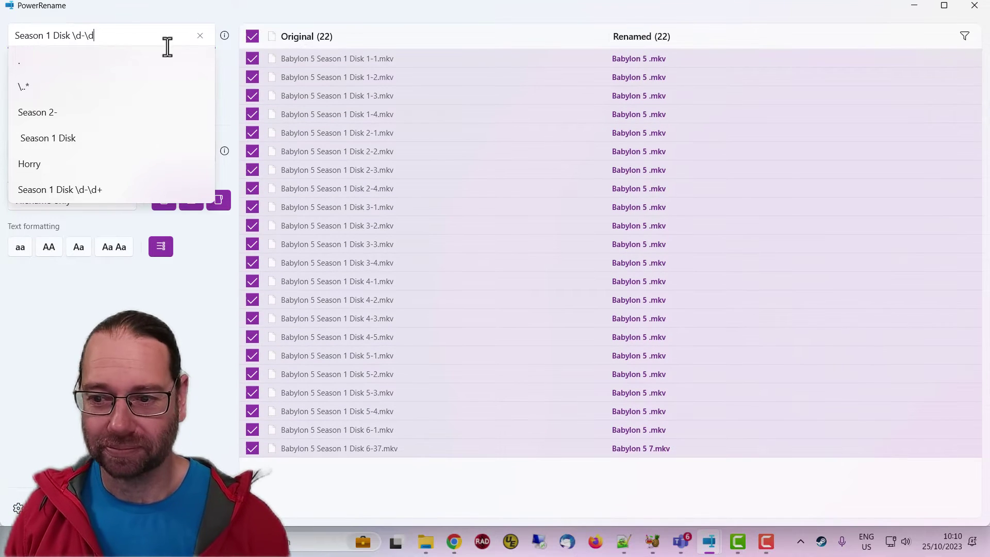
click(643, 96)
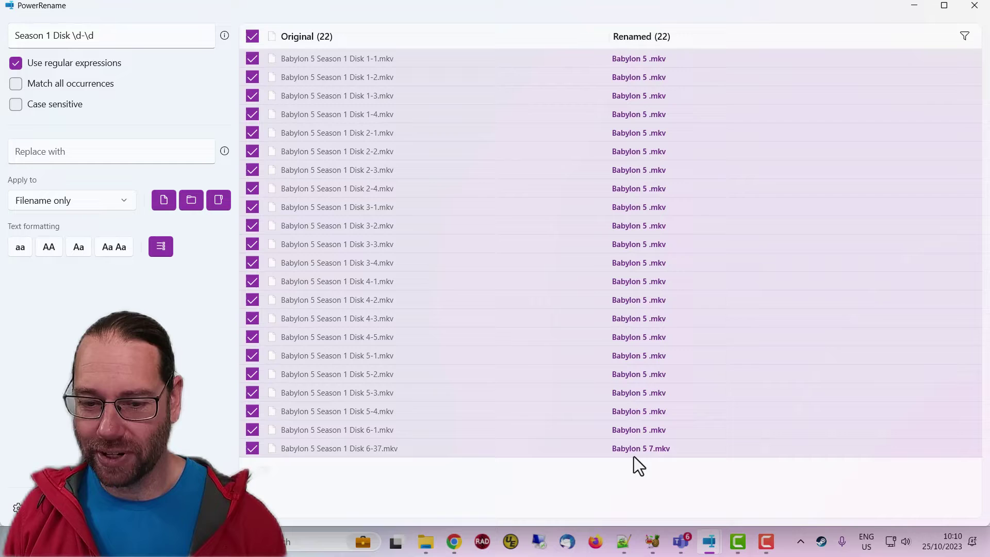
Finish the pattern as 'Season 1 Disk \d-\d+' after trying \d and * variants.
click(126, 39)
text(\d)
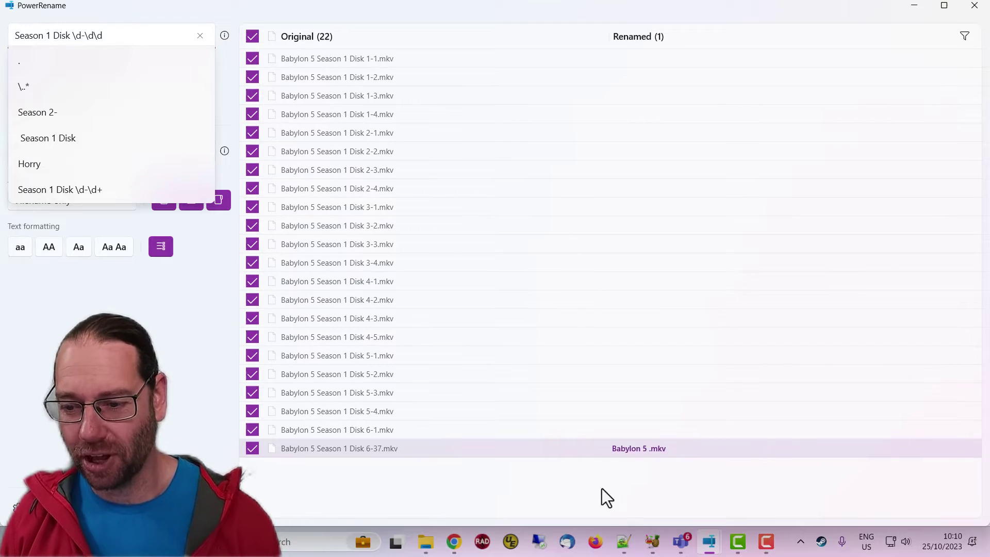
key(BackSpace)
key(BackSpace)
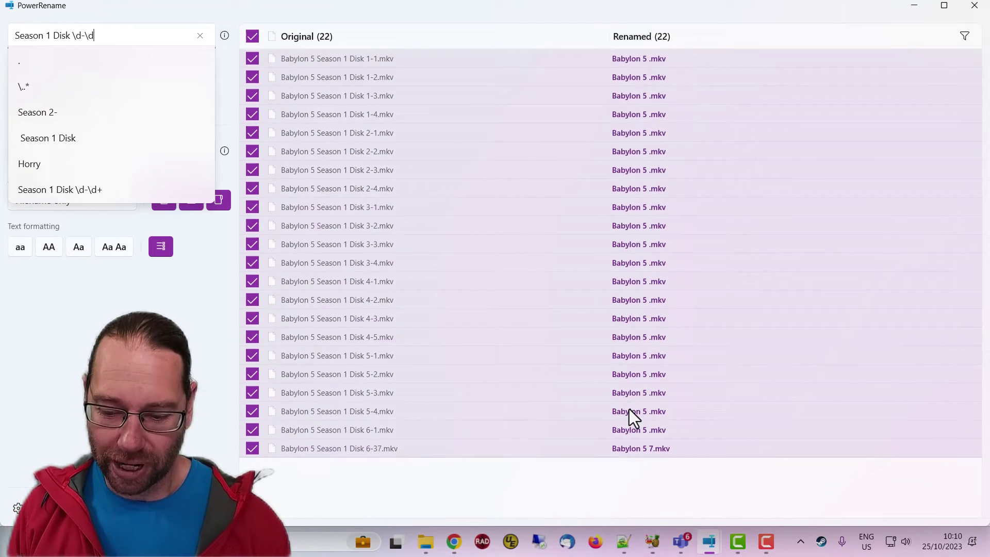
text(+)
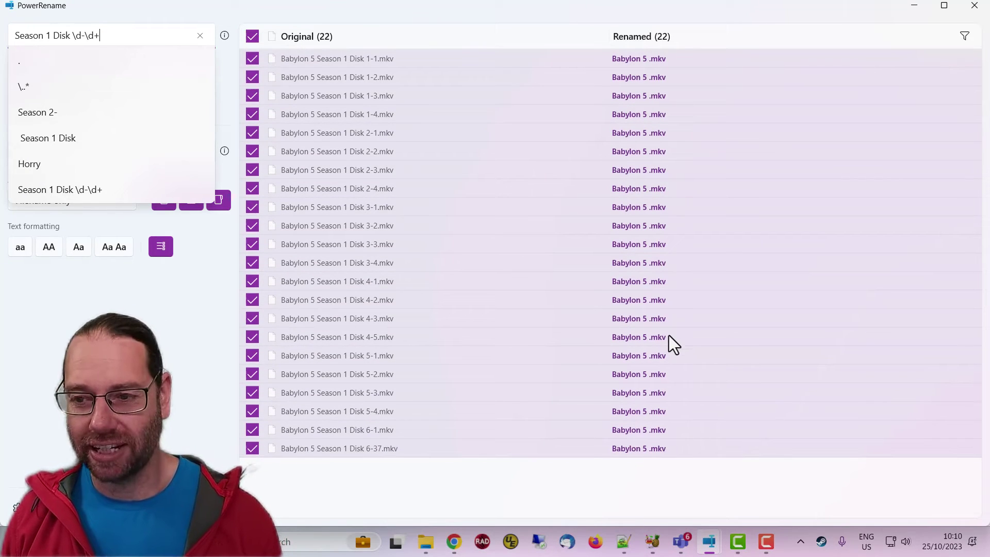
key(BackSpace)
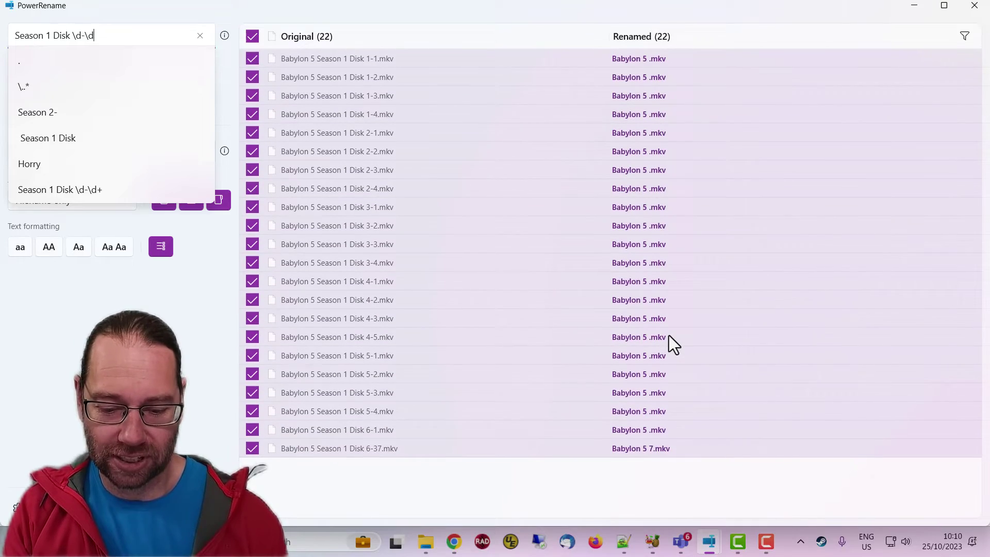
text(*)
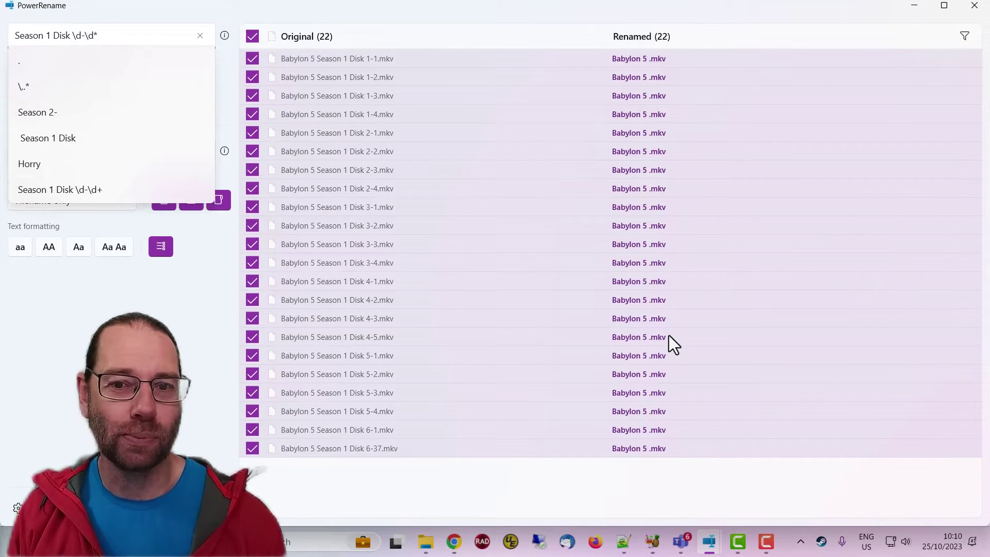
key(BackSpace)
text(+)
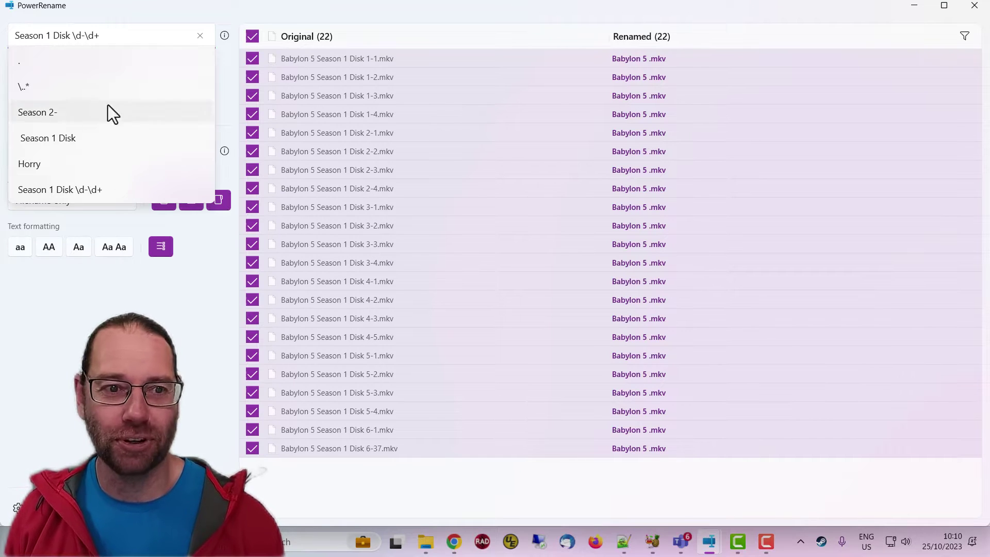
click(151, 299)
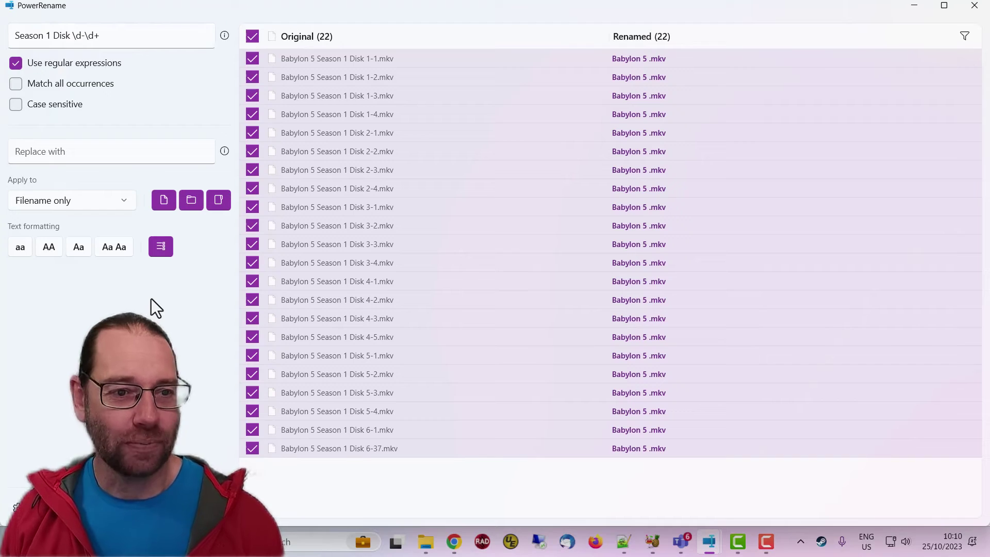
Replace matches with 'S01E01', then swap the fixed number for a ${} counter.
click(73, 155)
text(S)
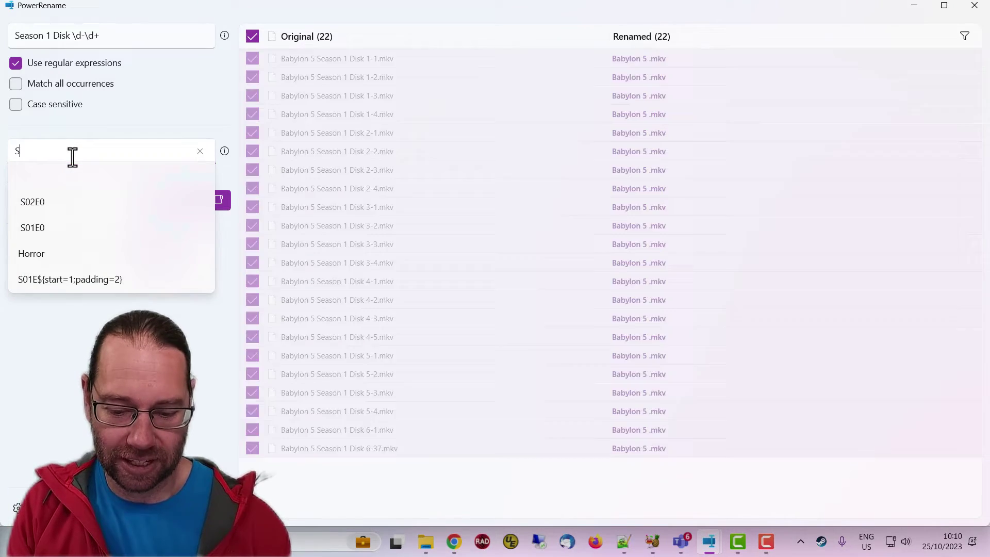
text(01E01)
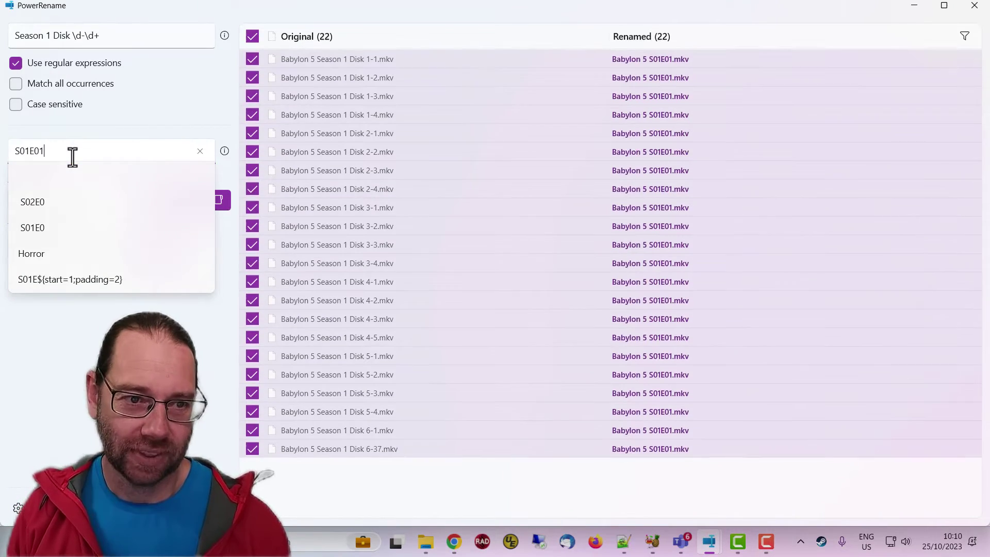
click(260, 196)
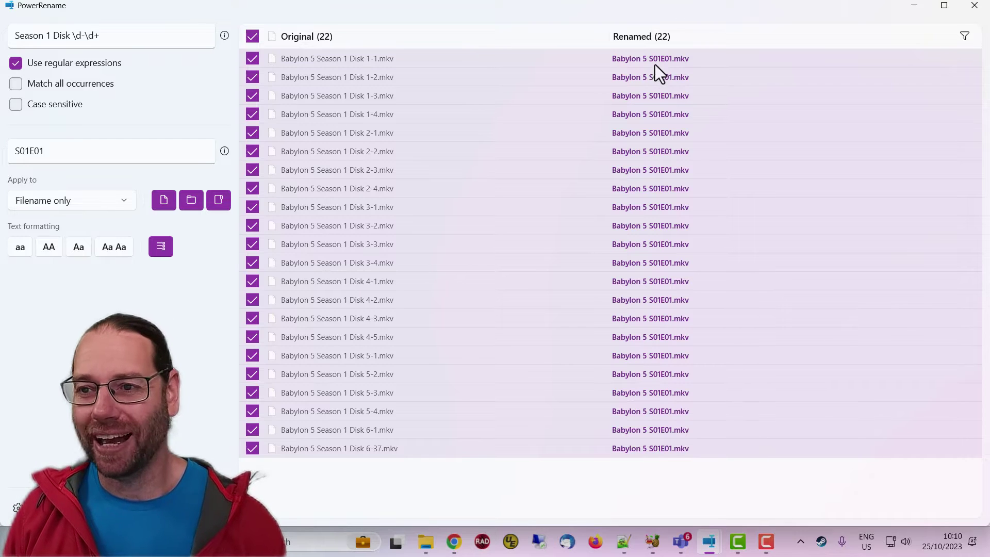
click(80, 162)
key(BackSpace)
key(BackSpace)
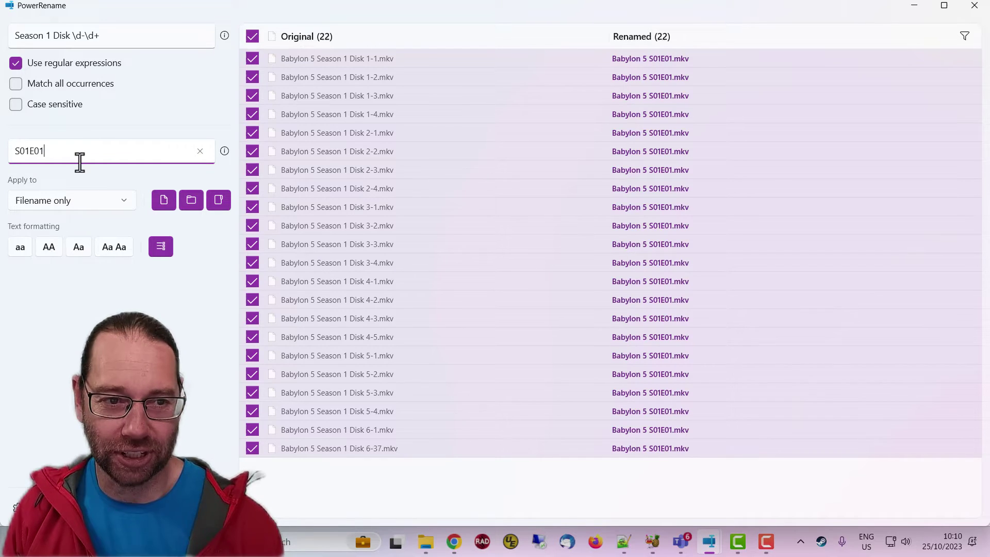
text($)
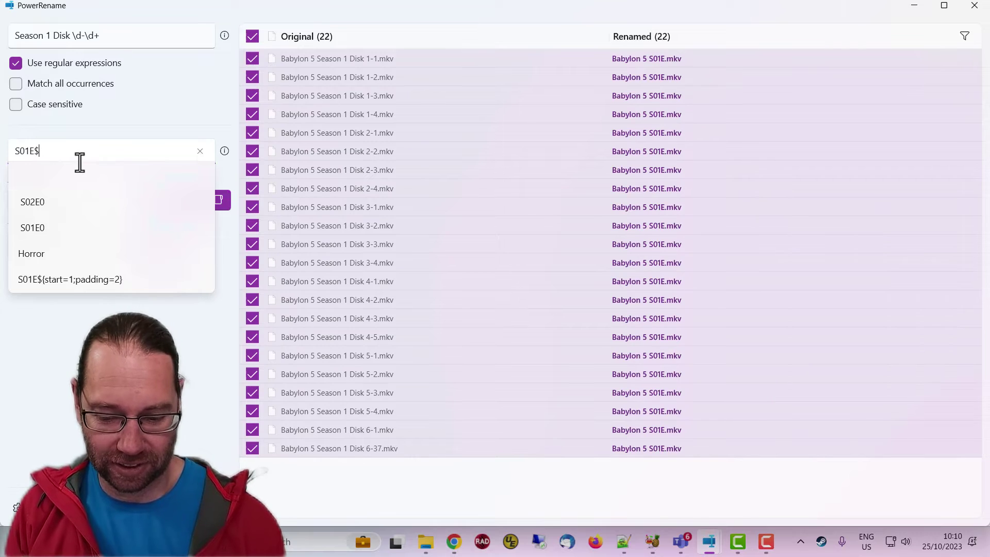
text({})
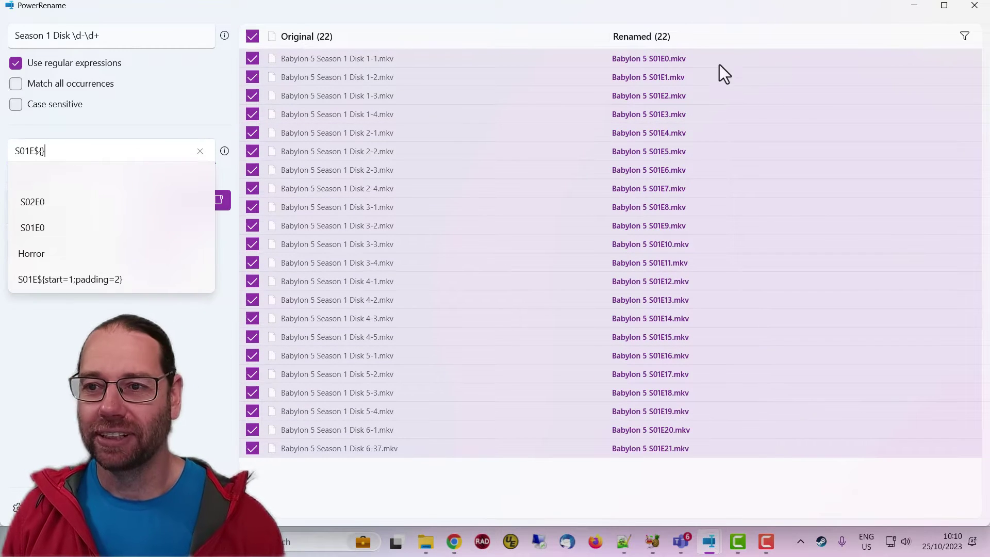
click(193, 342)
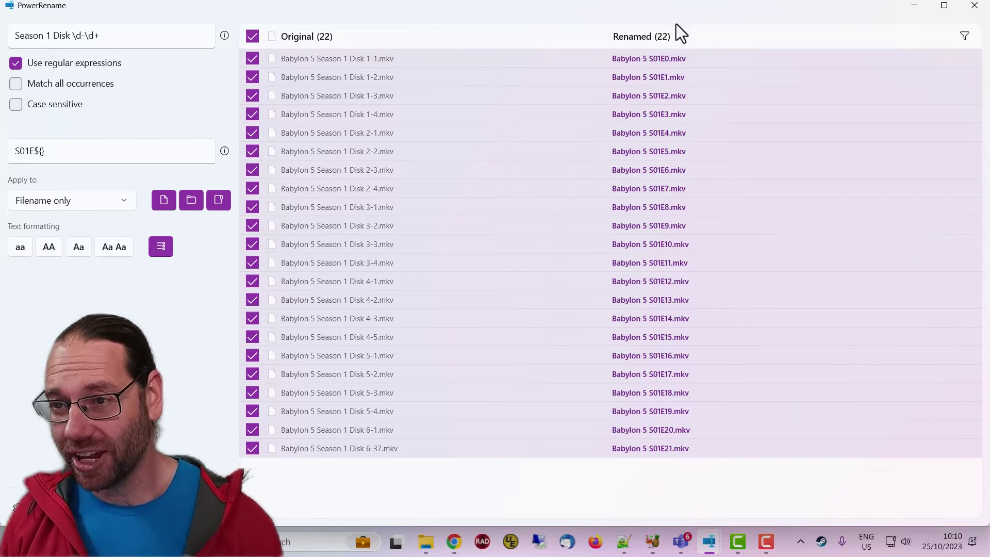
Set the counter to start=1 with padding=2, briefly testing padding=6.
click(42, 155)
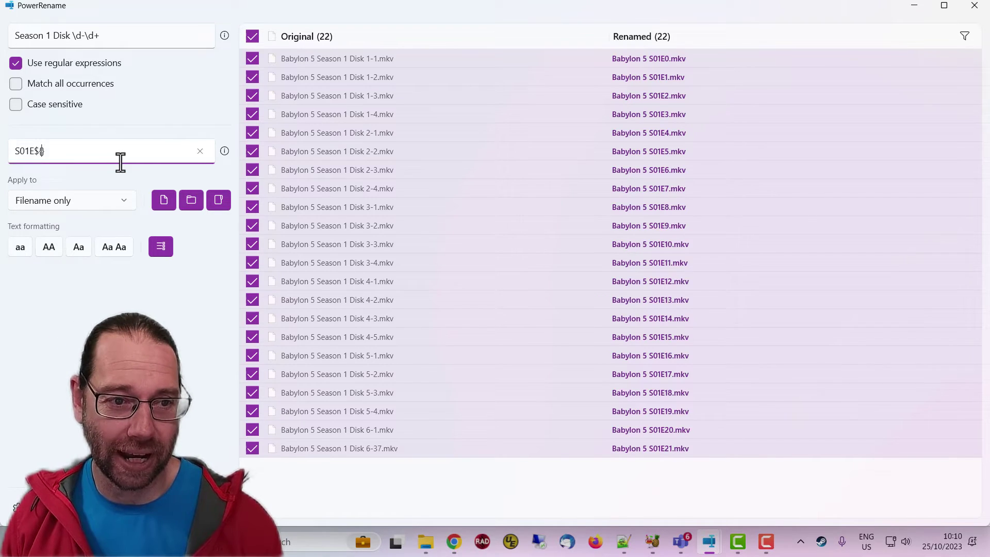
text(start=1)
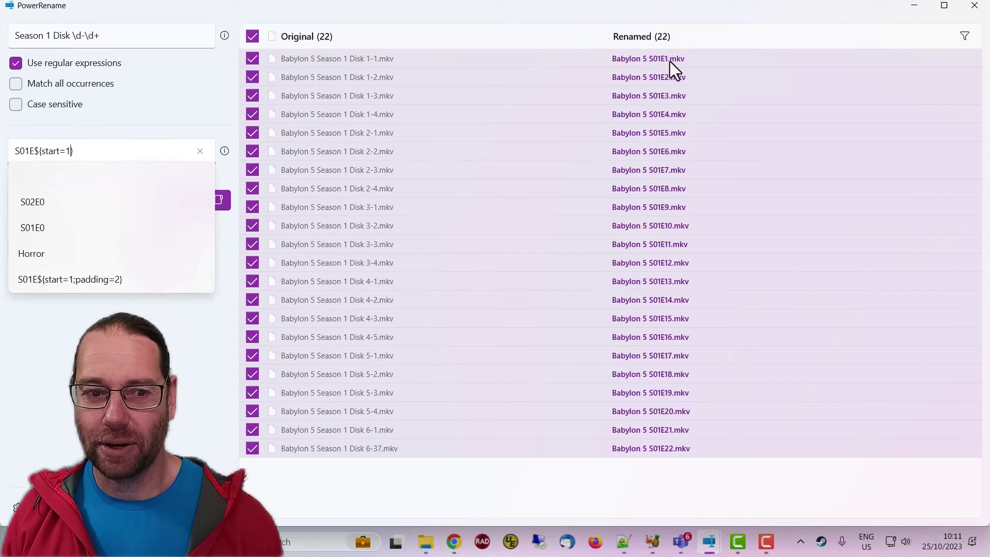
click(670, 60)
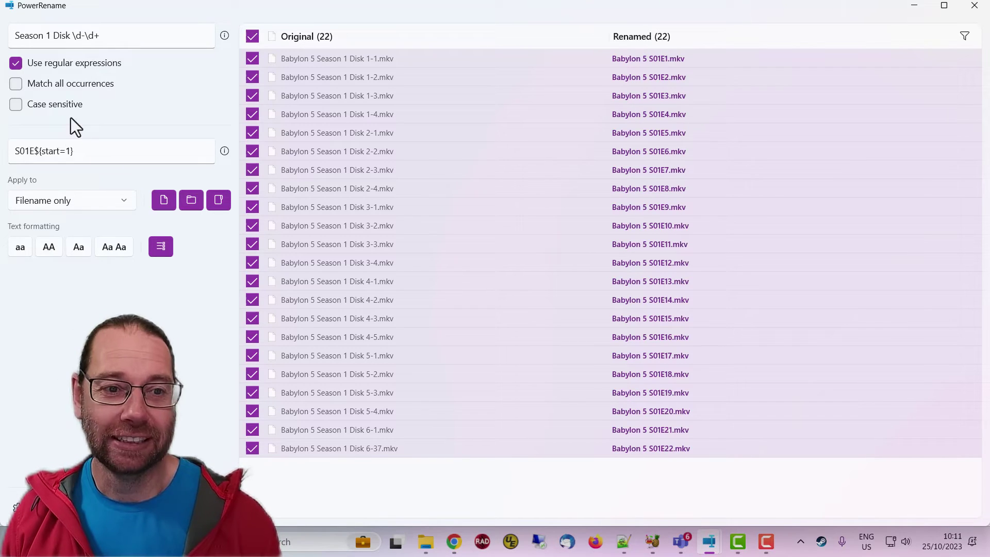
click(72, 152)
text(; )
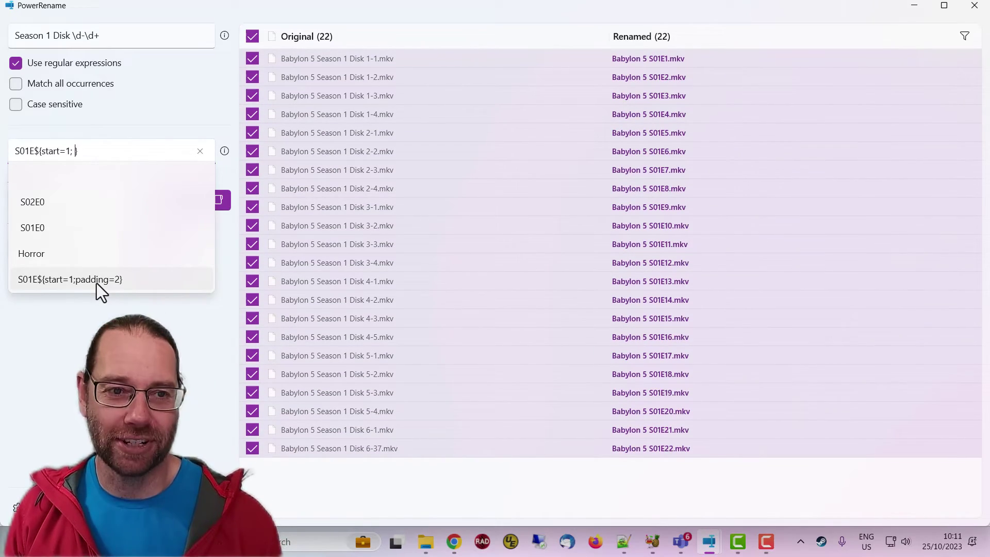
text(padding=2)
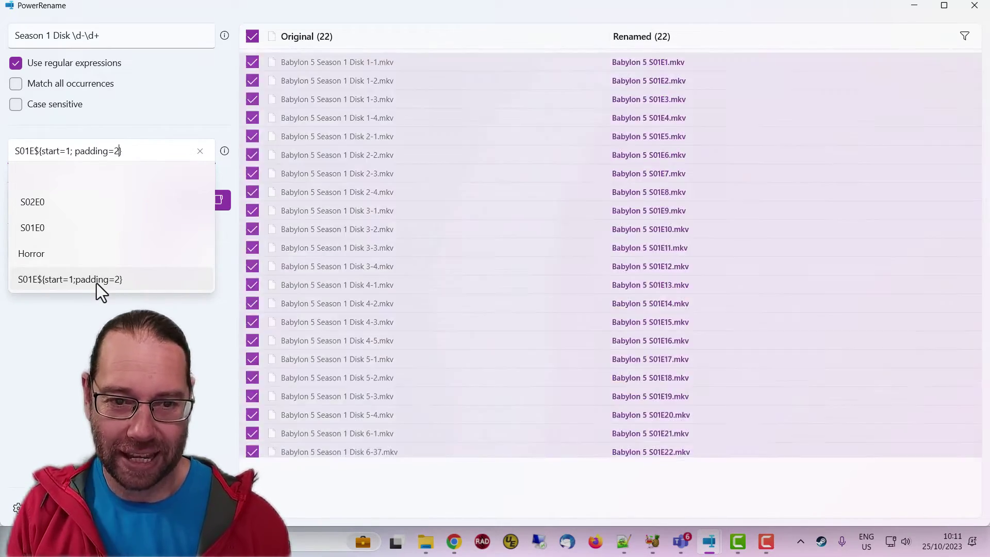
click(107, 293)
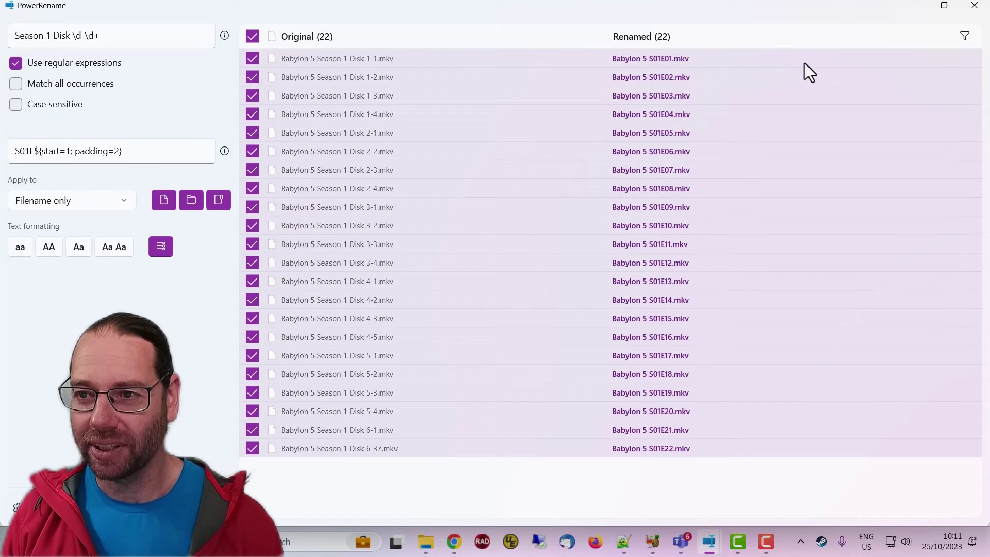
click(119, 151)
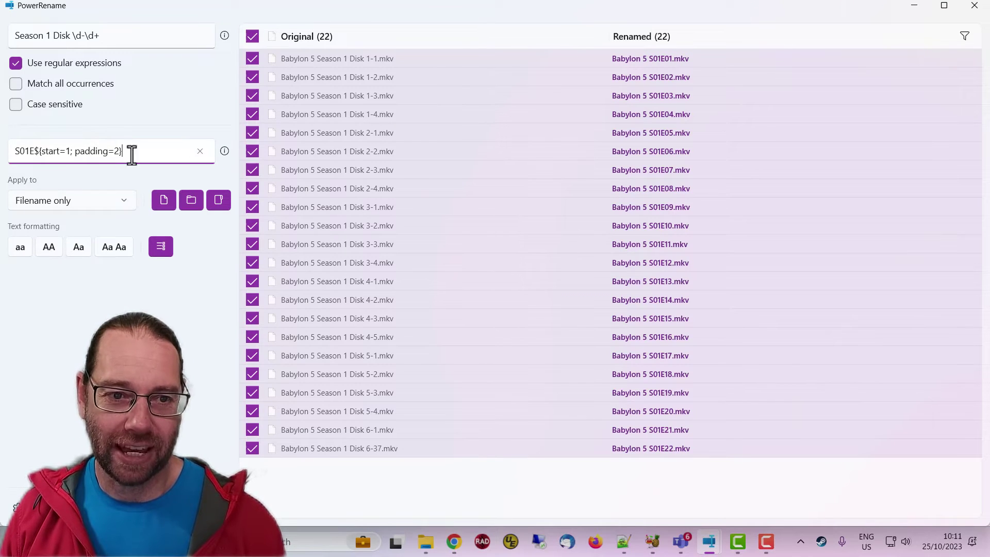
key(BackSpace)
text(6)
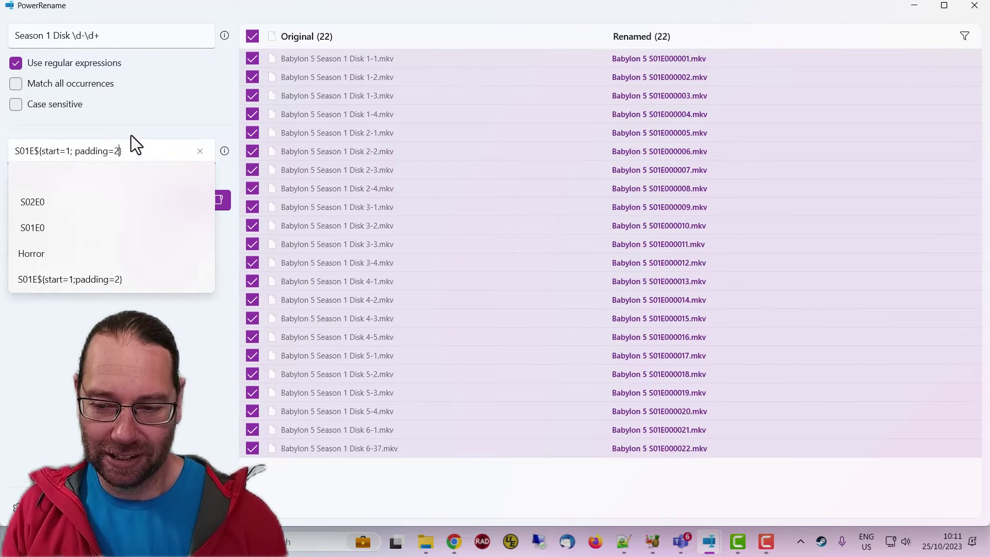
key(BackSpace)
text(2)
click(155, 309)
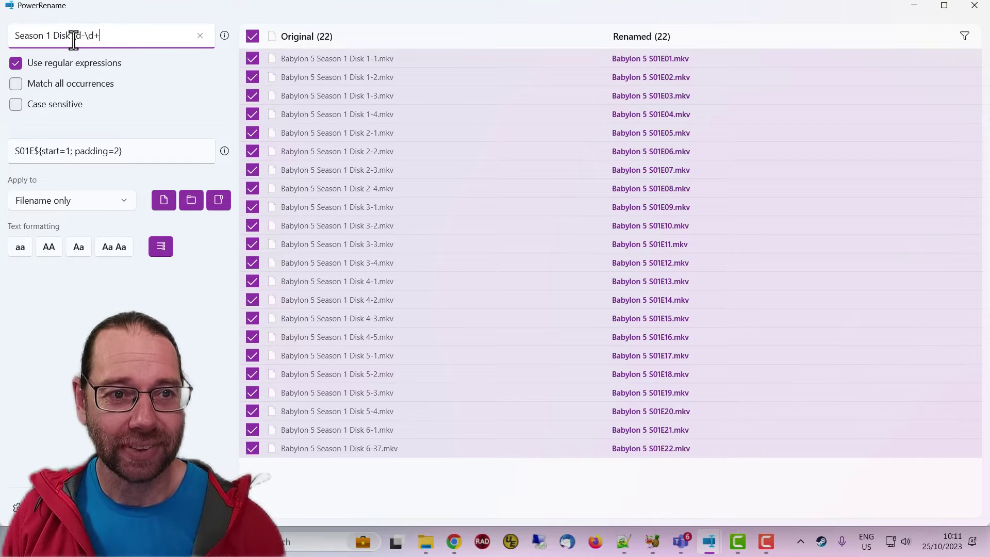
Replace the literal season 1 with \d and wrap it in parentheses as a capture group.
key(BackSpace)
text(\d)
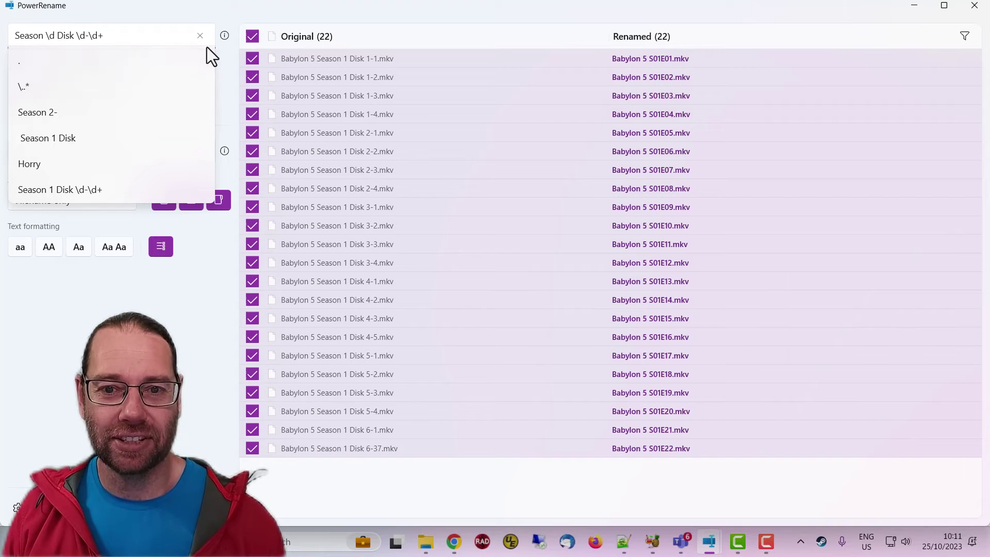
click(172, 292)
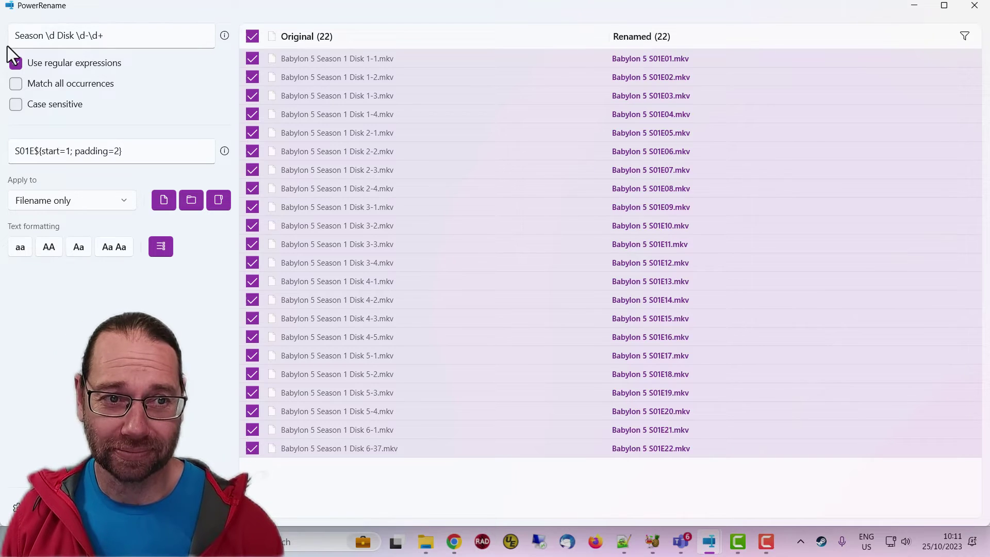
click(45, 36)
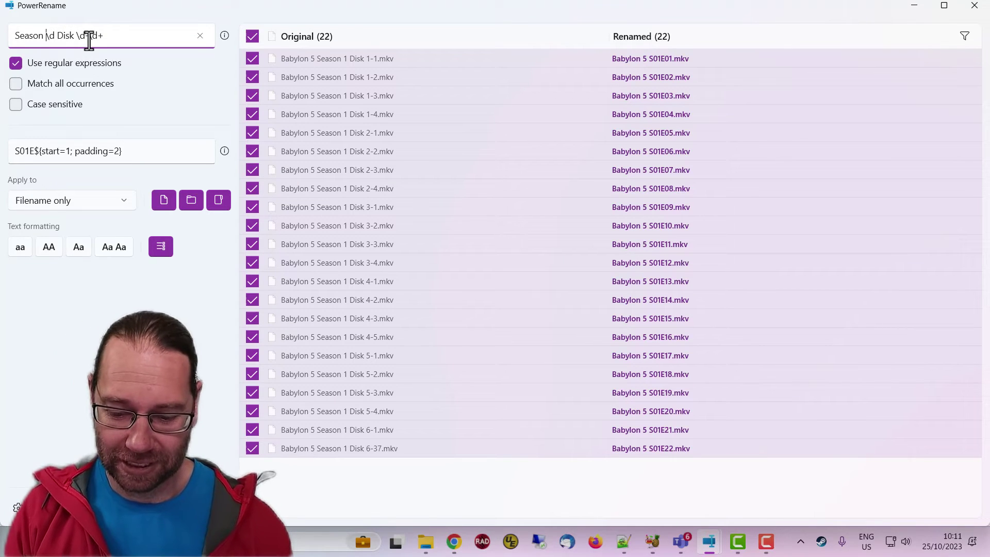
text(()
key(Right)
key(Right)
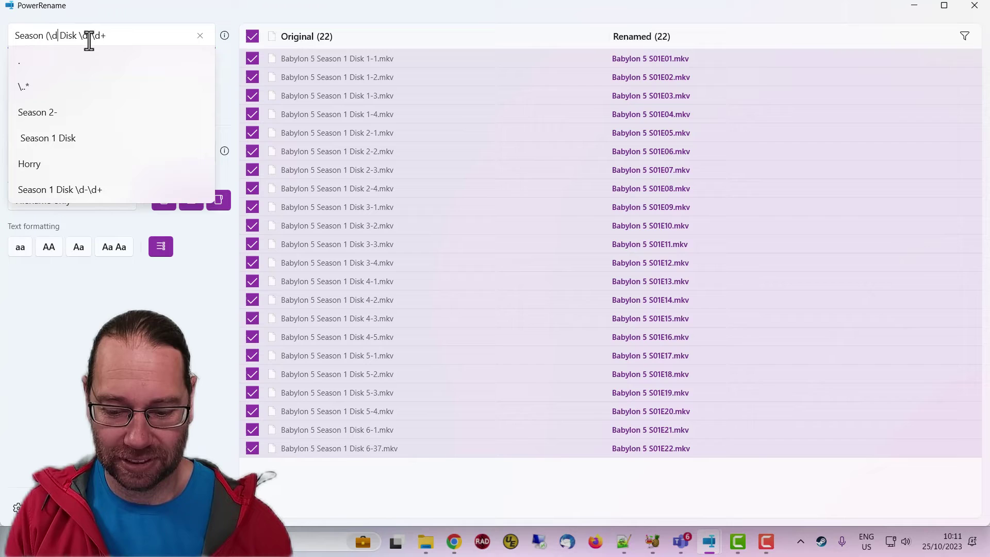
text())
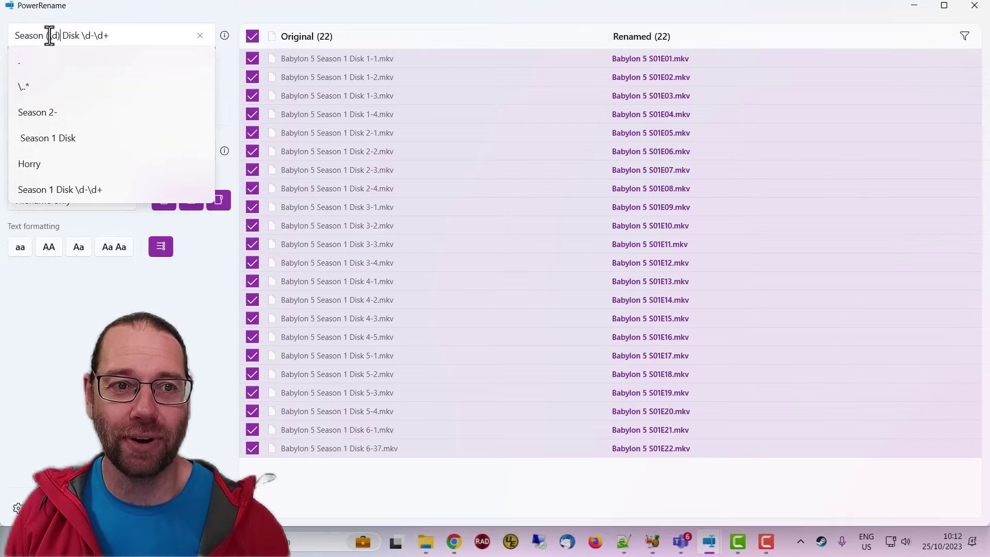
key(Escape)
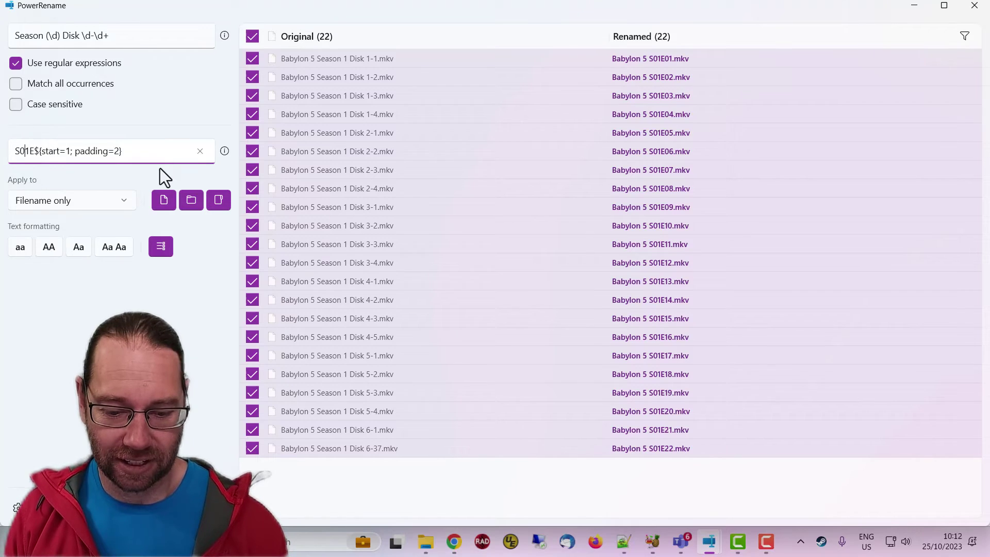
Change the replacement to 'S0$1E${start=1; padding=2}' using the captured season digit.
key(Delete)
text($1)
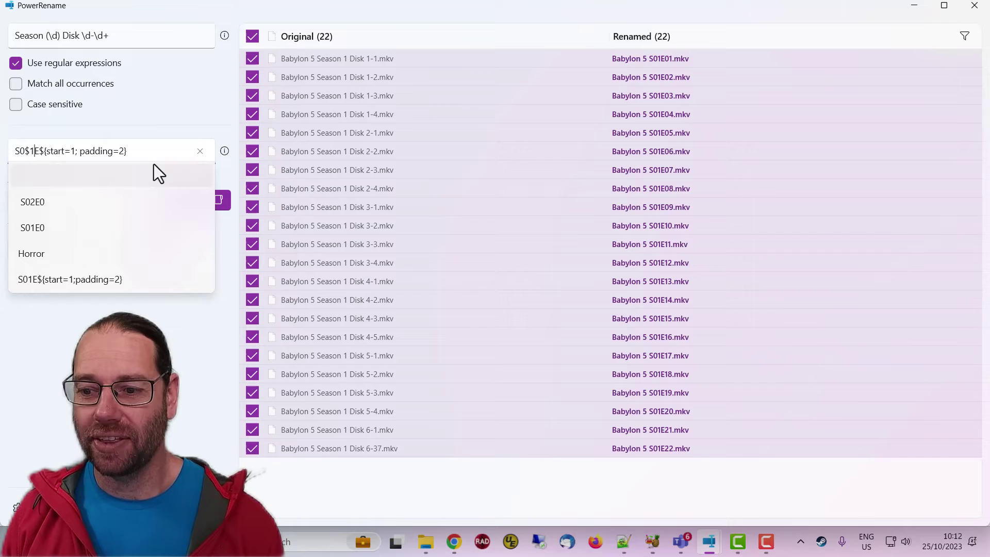
key(Escape)
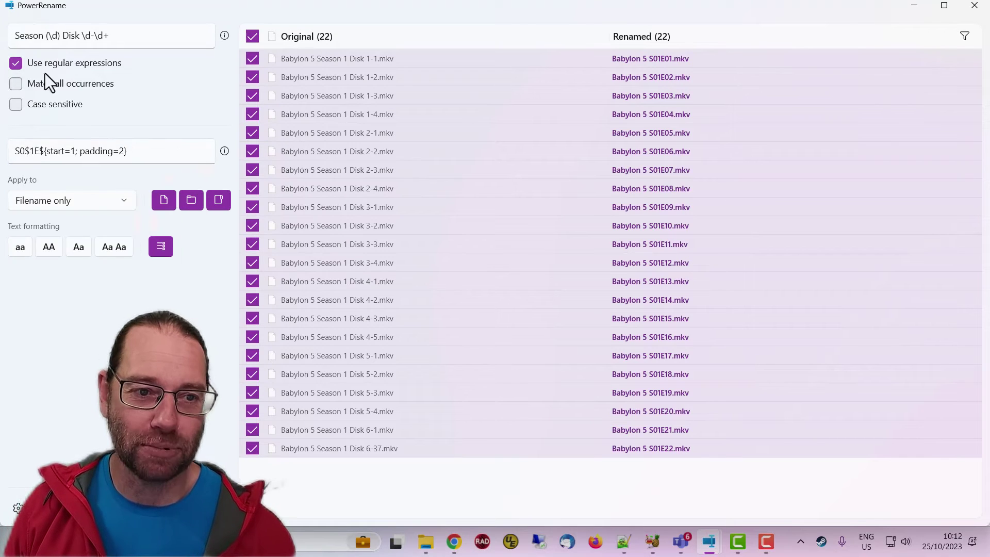
Group the episode digits in the search pattern, apply the rename, and close PowerRename.
click(96, 36)
text((\d)
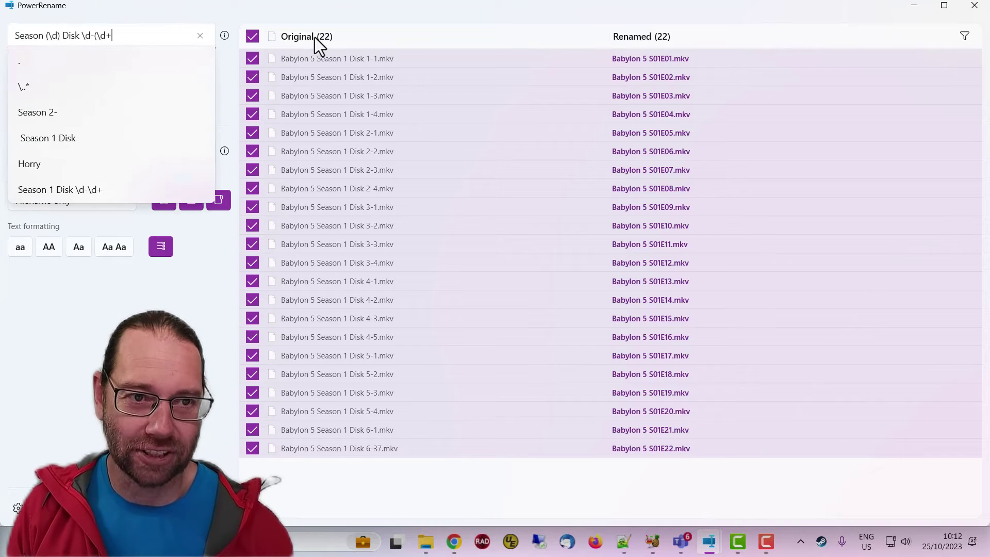
text())
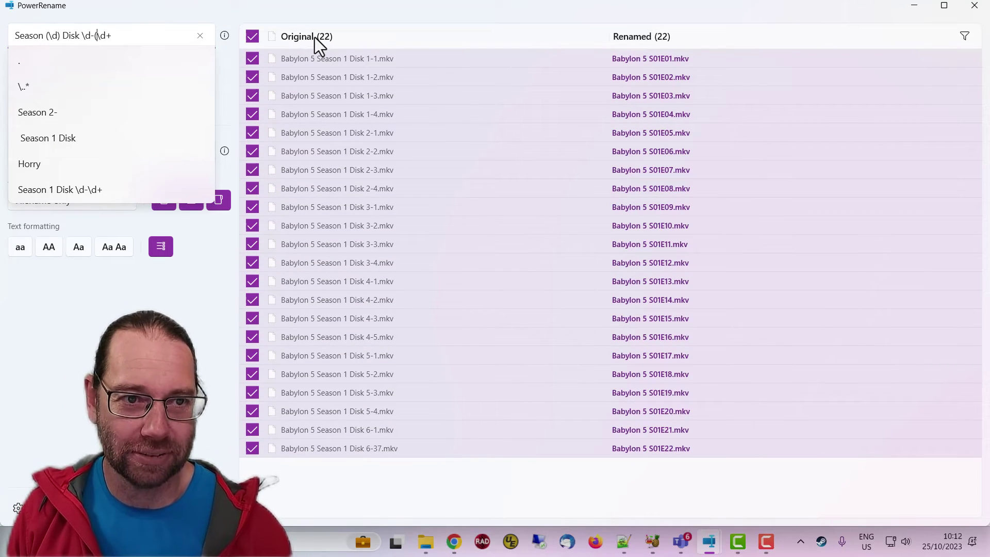
key(BackSpace)
click(496, 175)
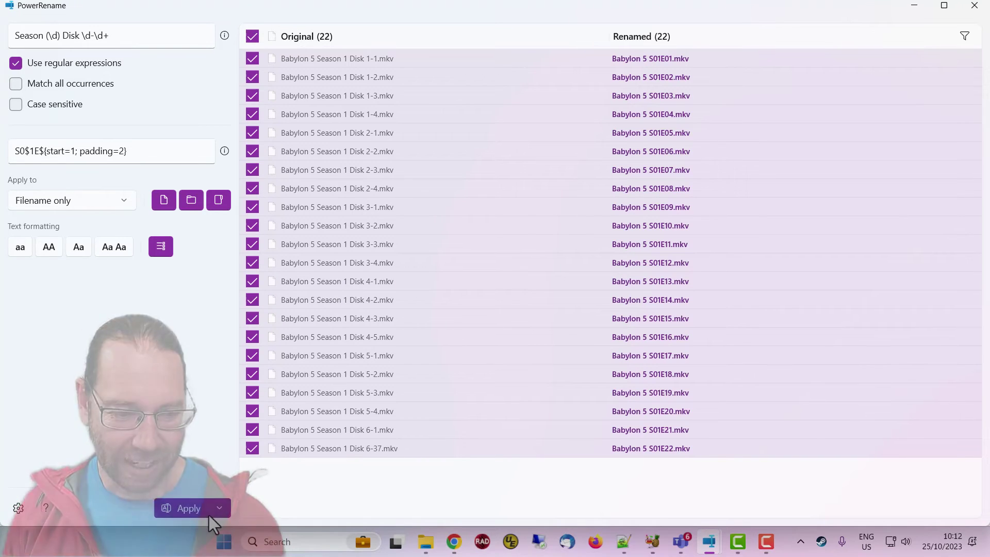
click(189, 507)
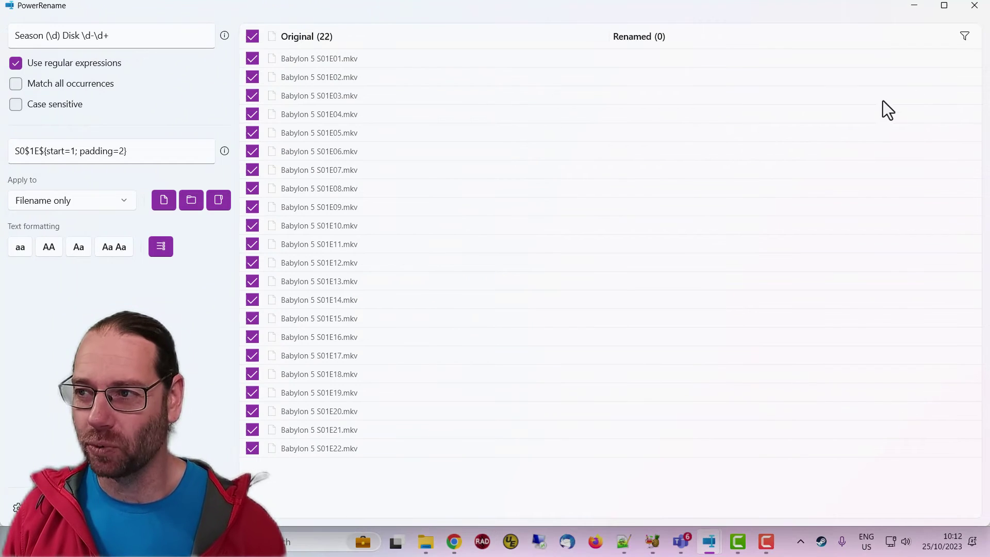
click(974, 6)
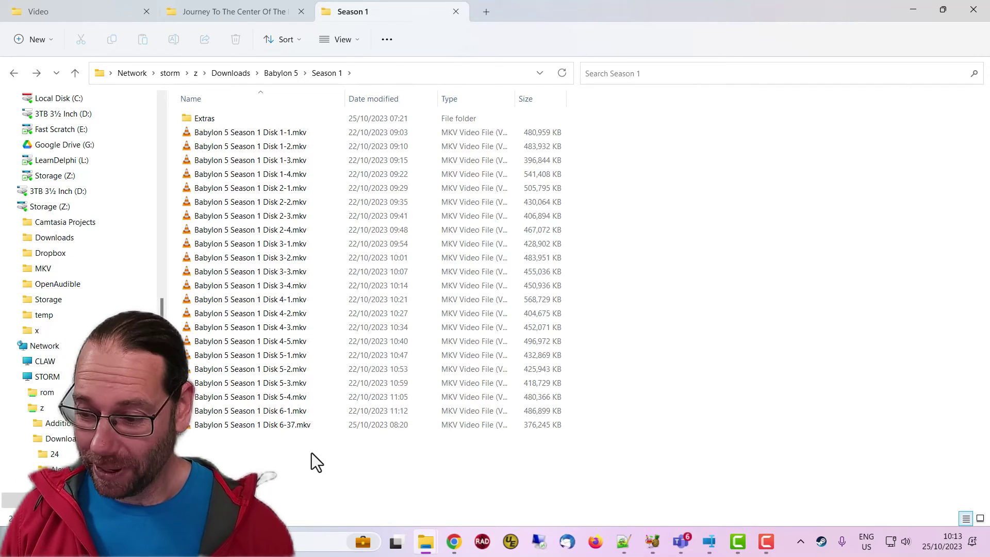
click(301, 547)
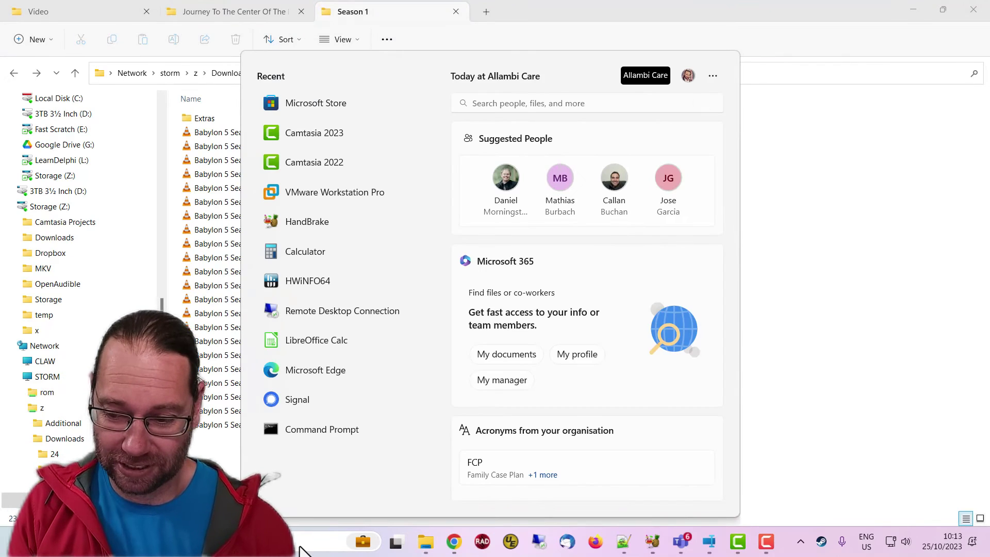
text(store)
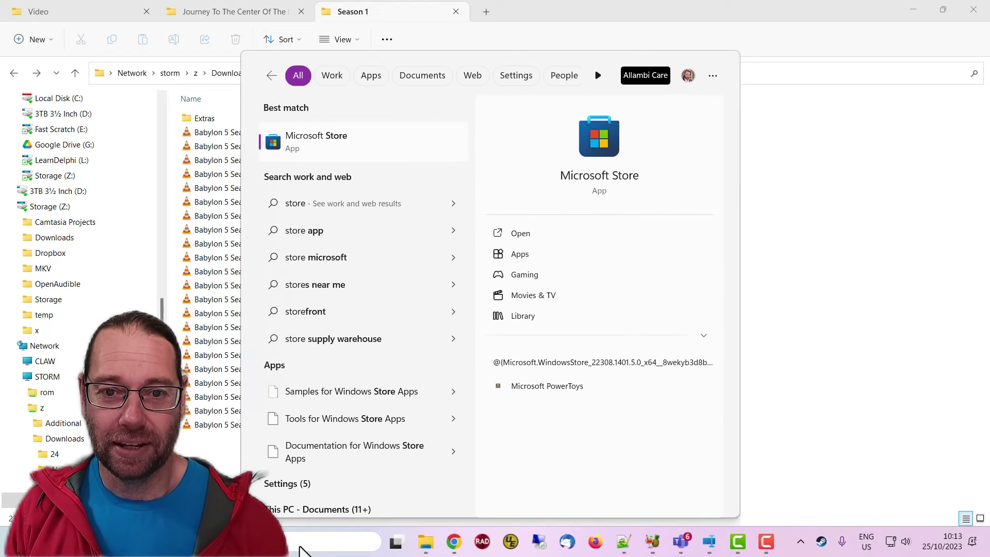
key(Escape)
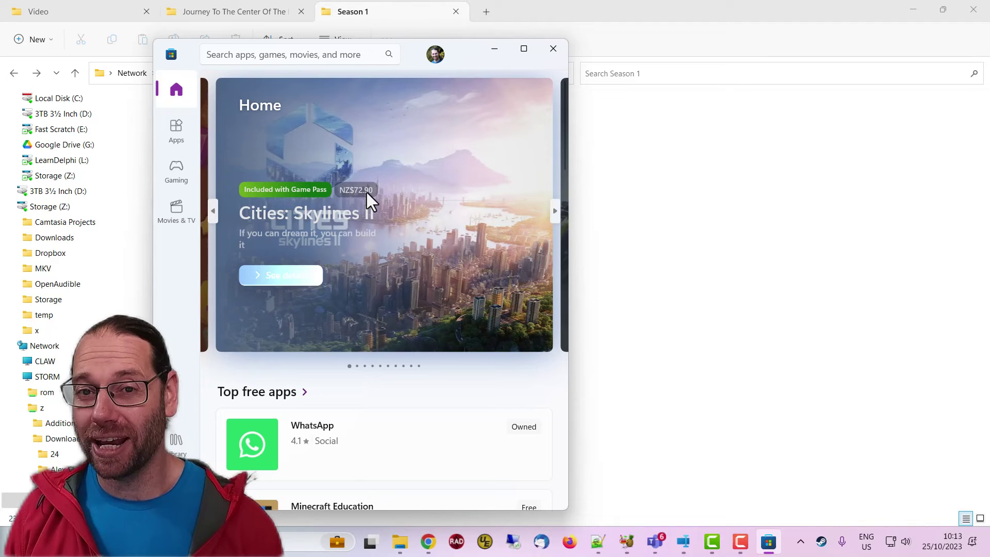
click(299, 54)
click(264, 88)
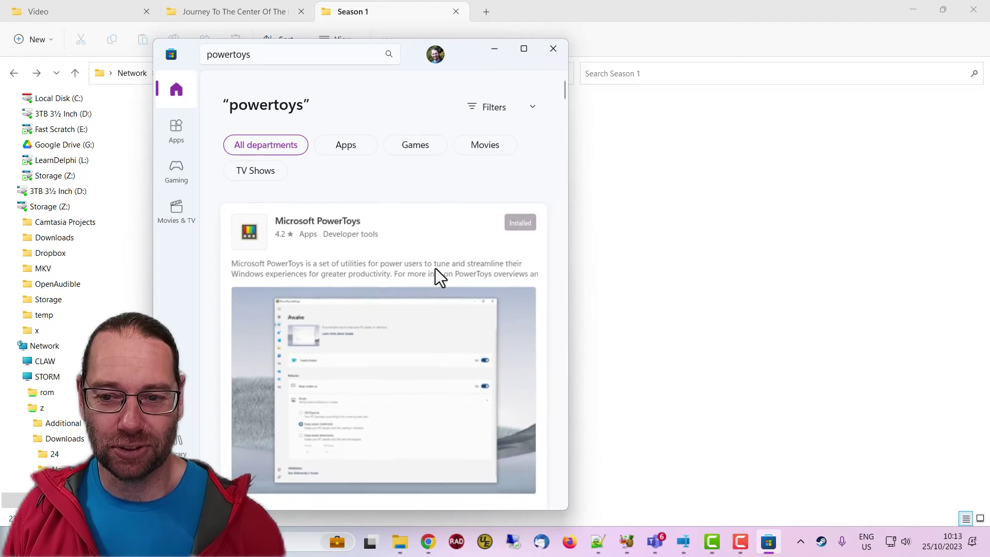
click(418, 271)
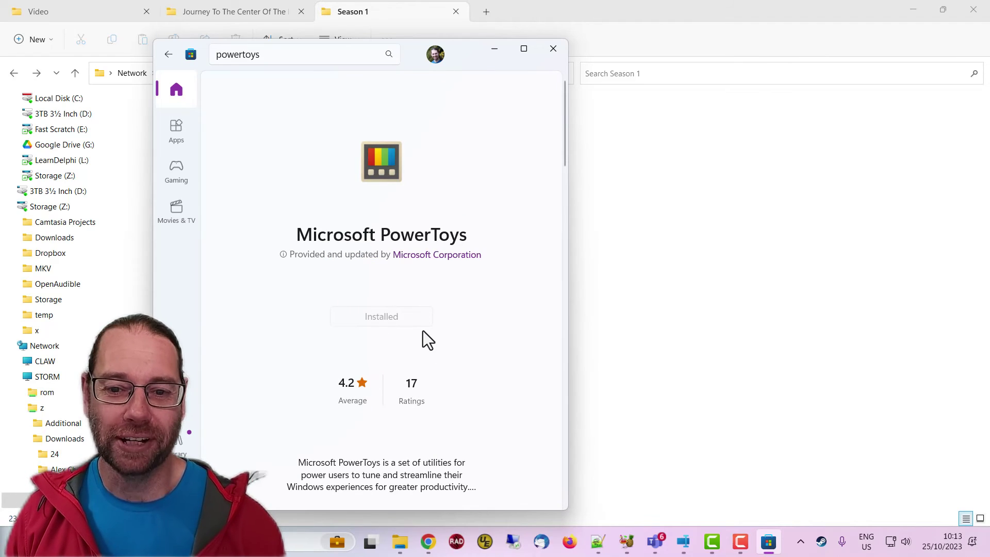
scroll(426, 329, down, 2)
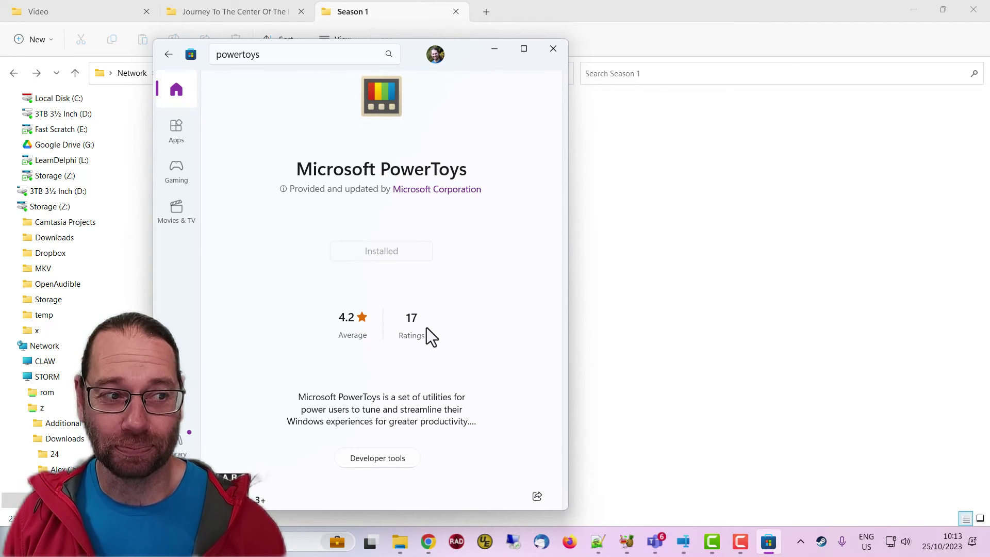
click(560, 52)
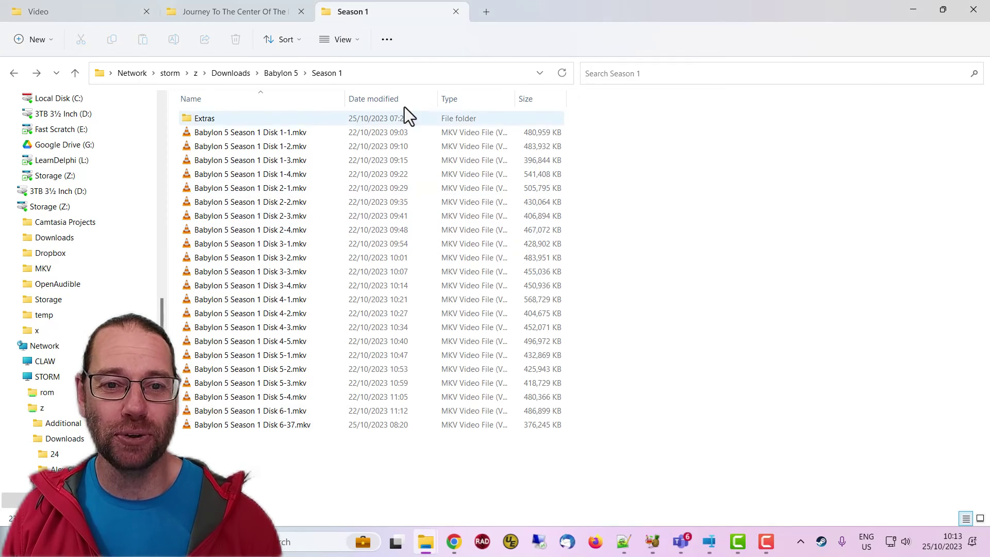
click(296, 425)
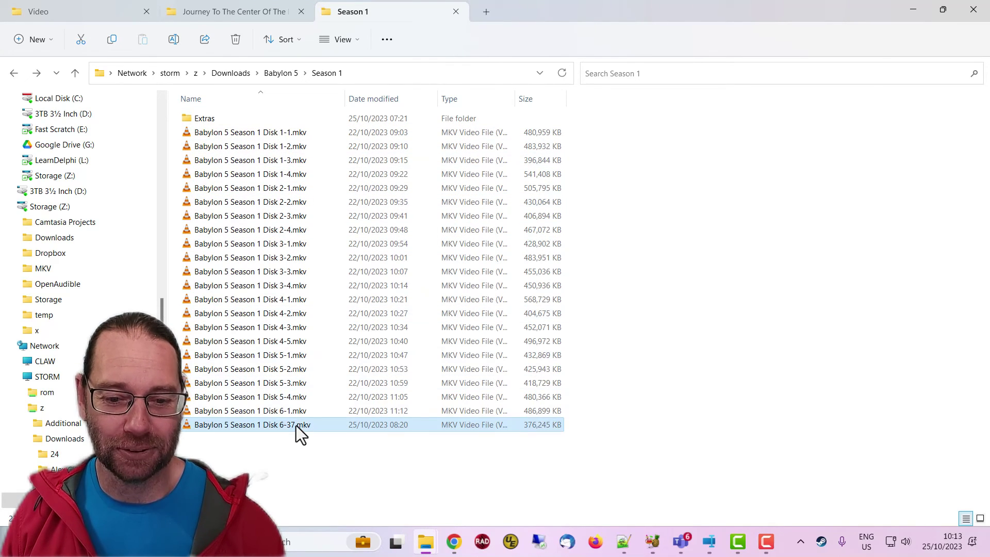